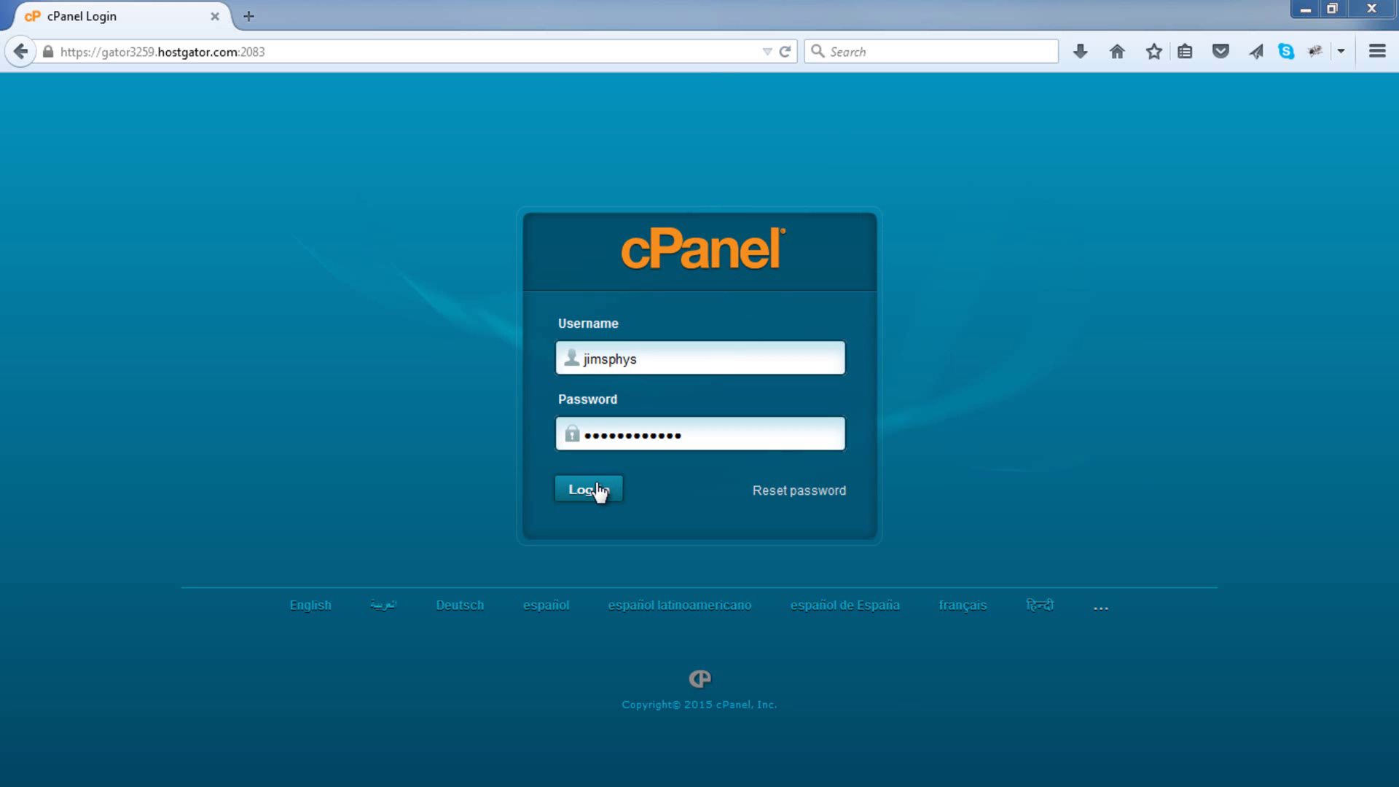
# Step: Log in to cPanel with the pre-filled username and password
pyautogui.click(599, 490)
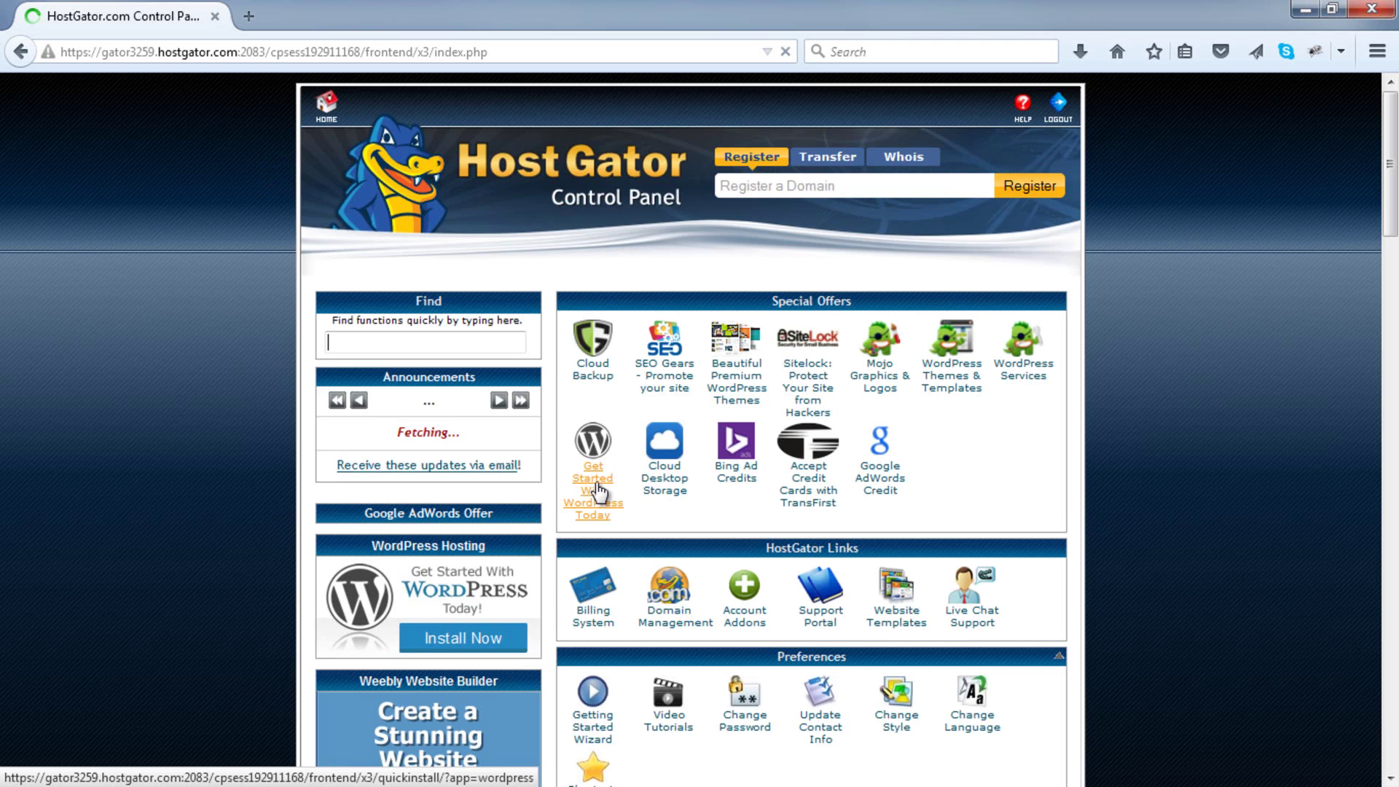
# Step: Scroll the cPanel home page down to the Software/Services tools
pyautogui.scroll(-1, 623, 477)
pyautogui.scroll(-12, 623, 476)
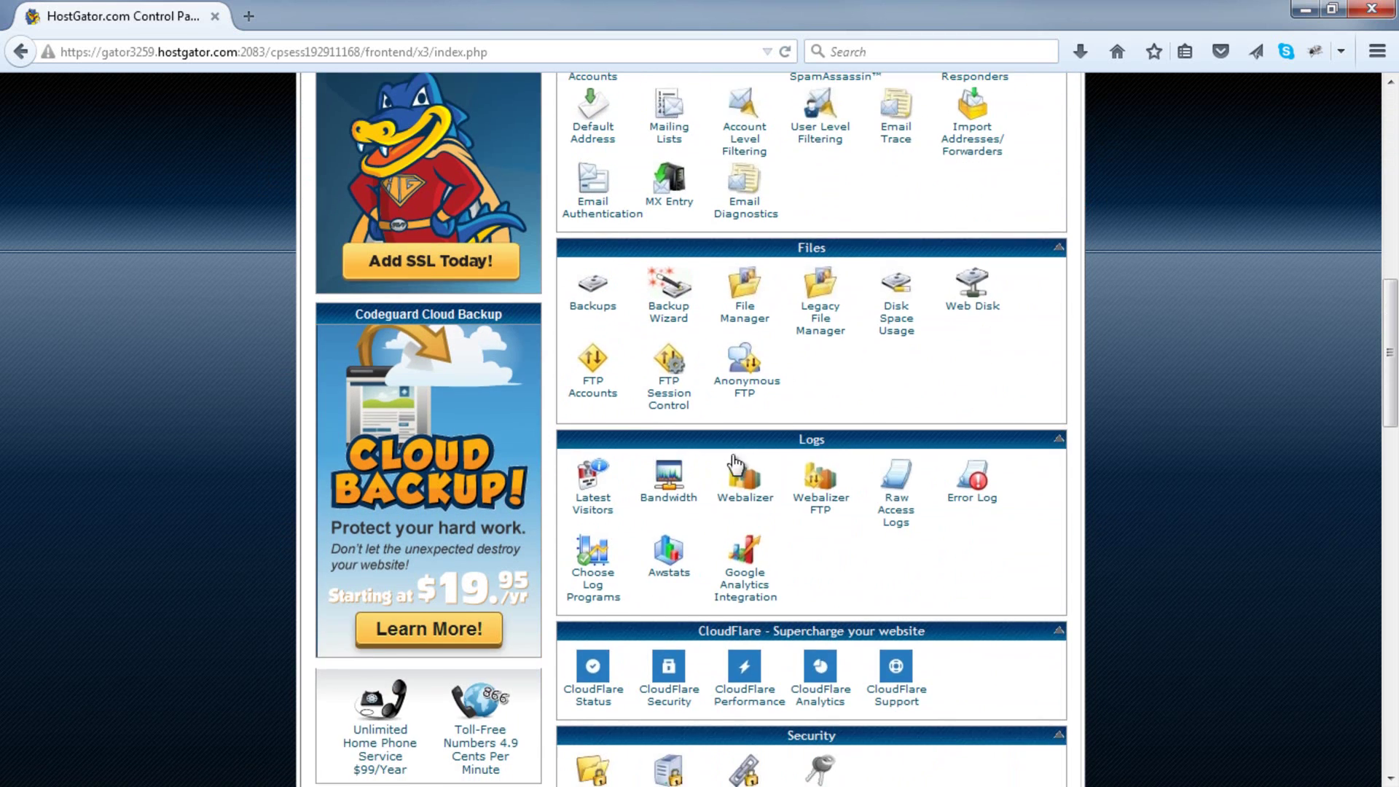
pyautogui.scroll(-7, 786, 446)
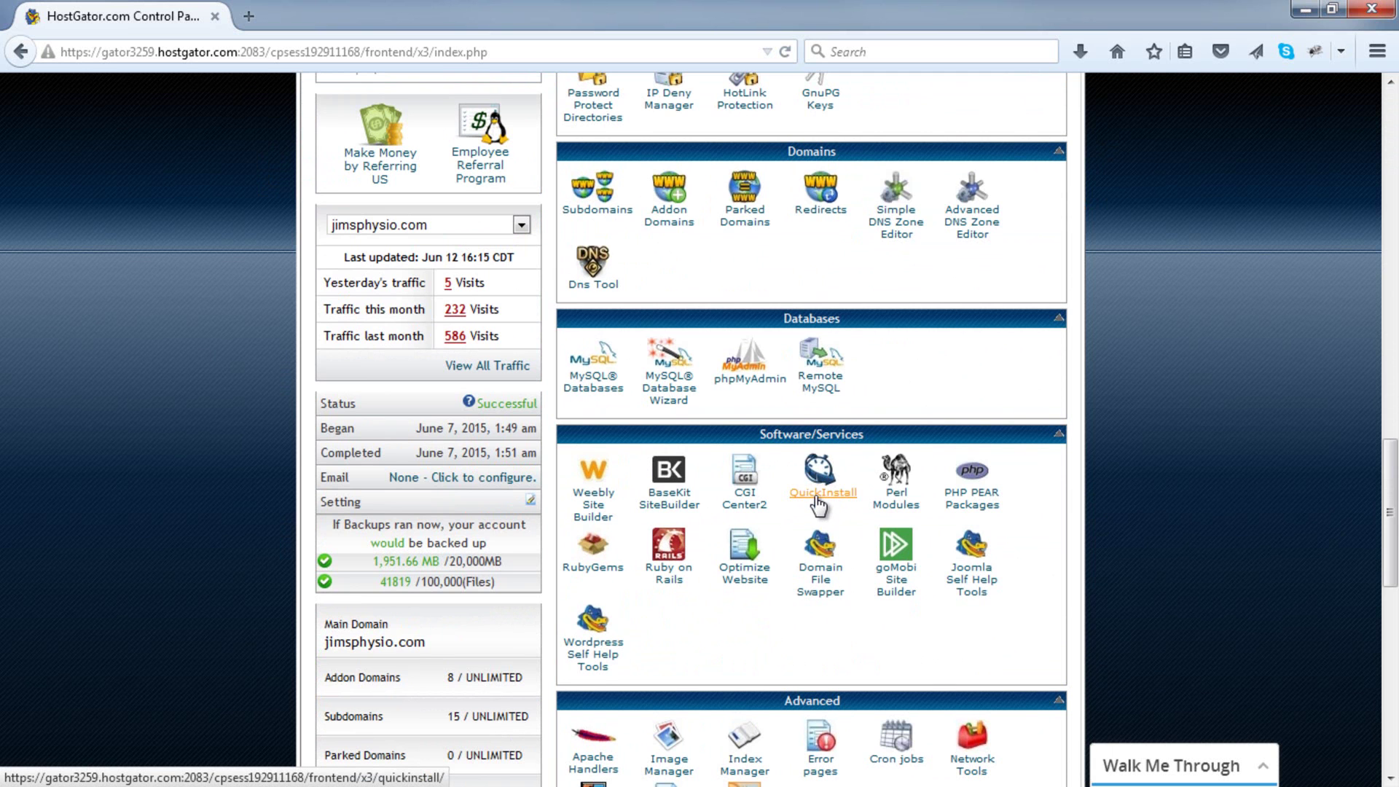
# Step: Launch QuickInstall and browse the MOJO Marketplace one-click install categories
pyautogui.click(818, 502)
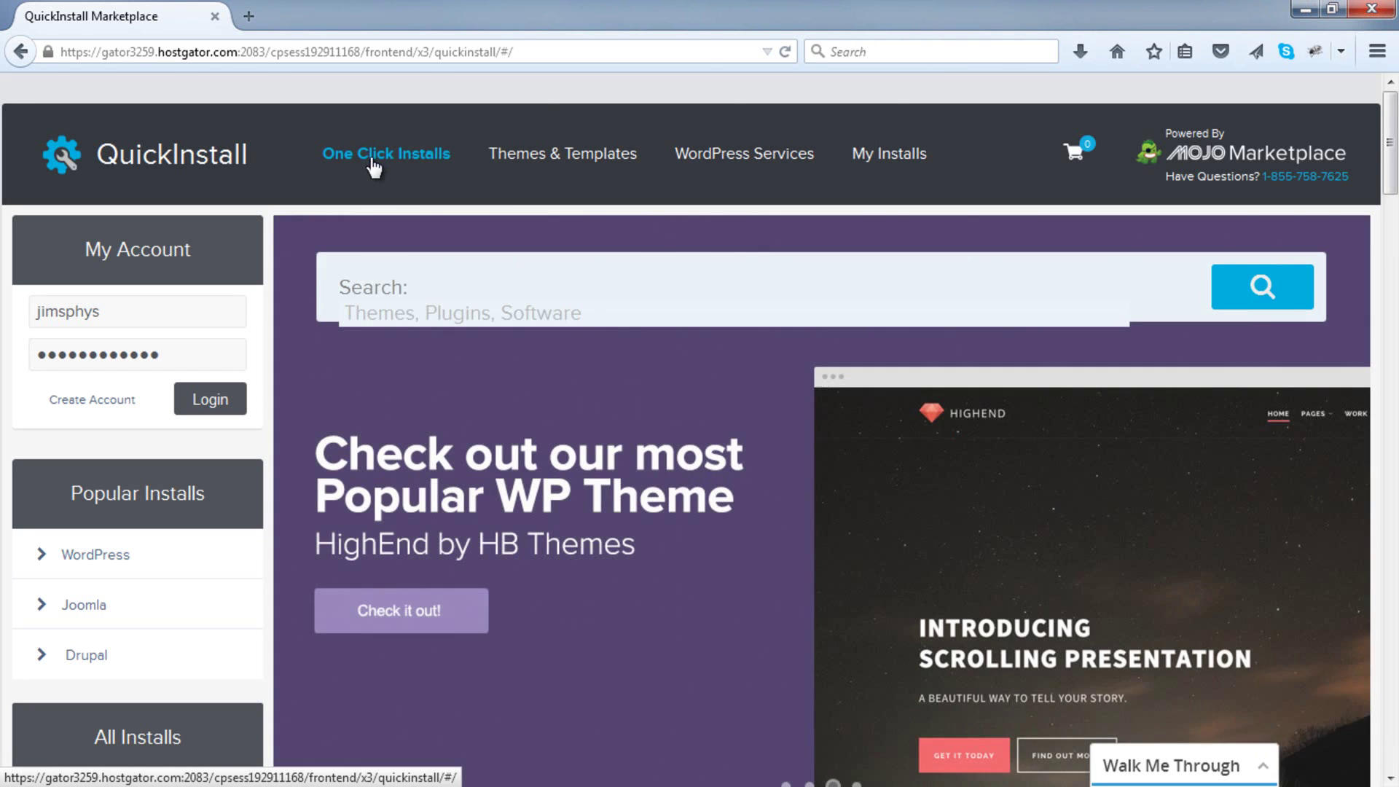
pyautogui.scroll(-1, 382, 157)
pyautogui.scroll(-1, 384, 161)
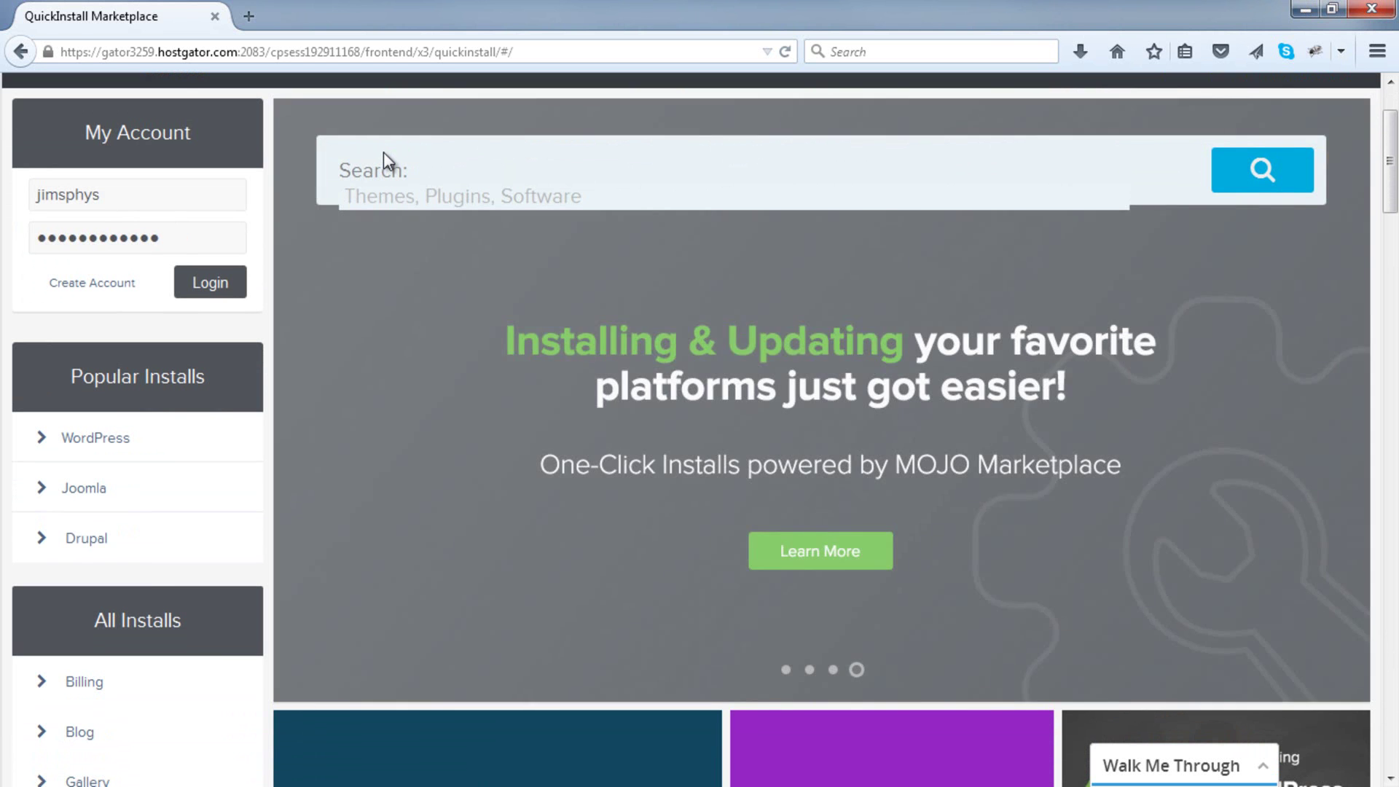
pyautogui.scroll(-7, 368, 300)
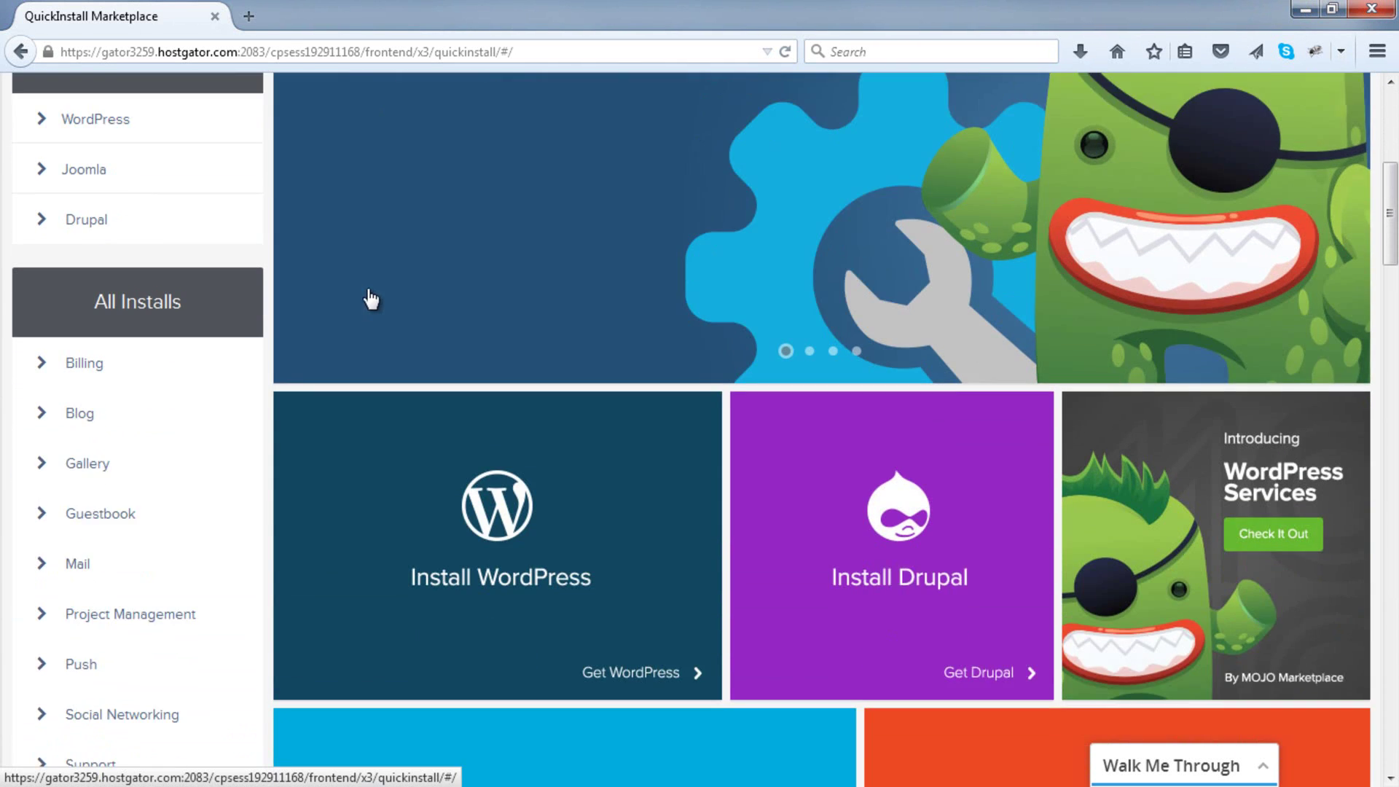
pyautogui.scroll(-5, 684, 440)
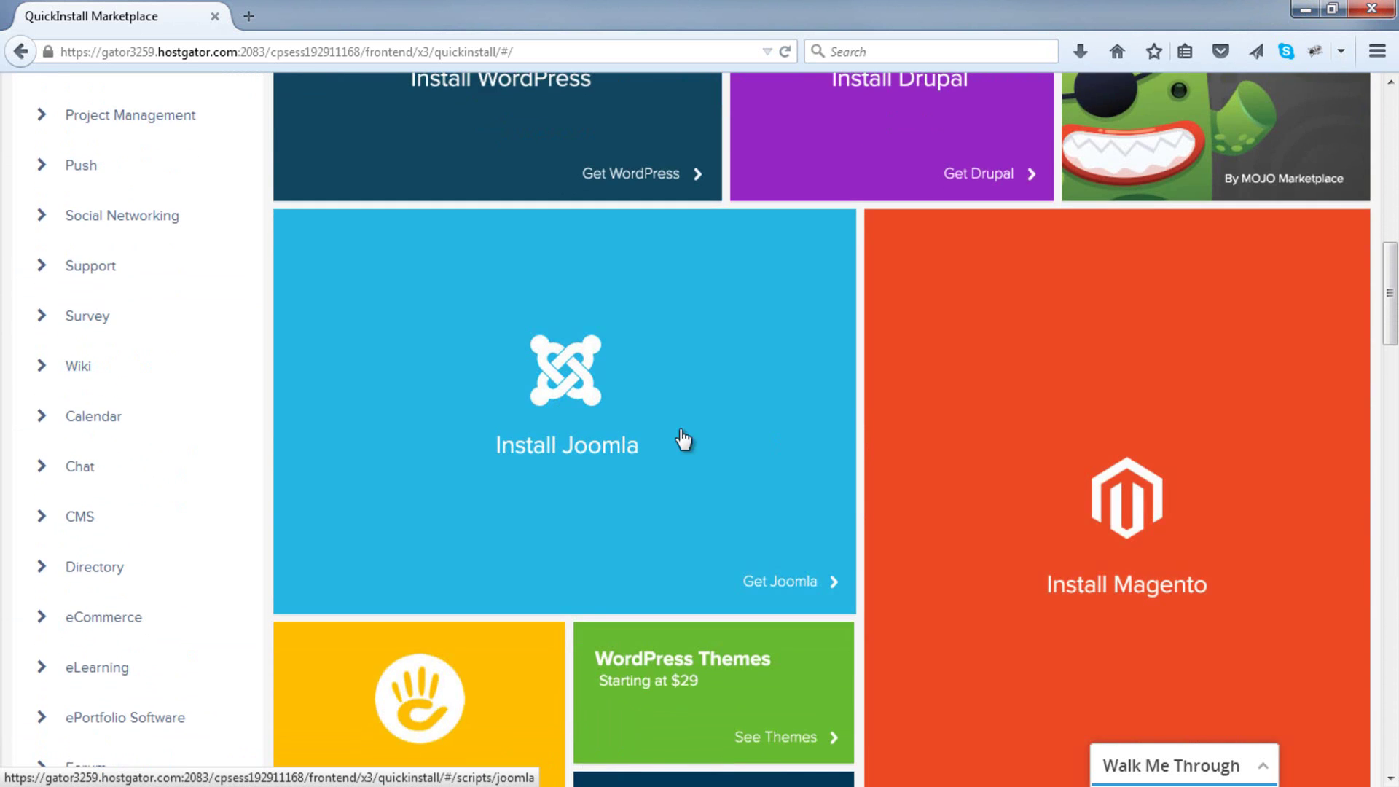
pyautogui.scroll(7, 743, 575)
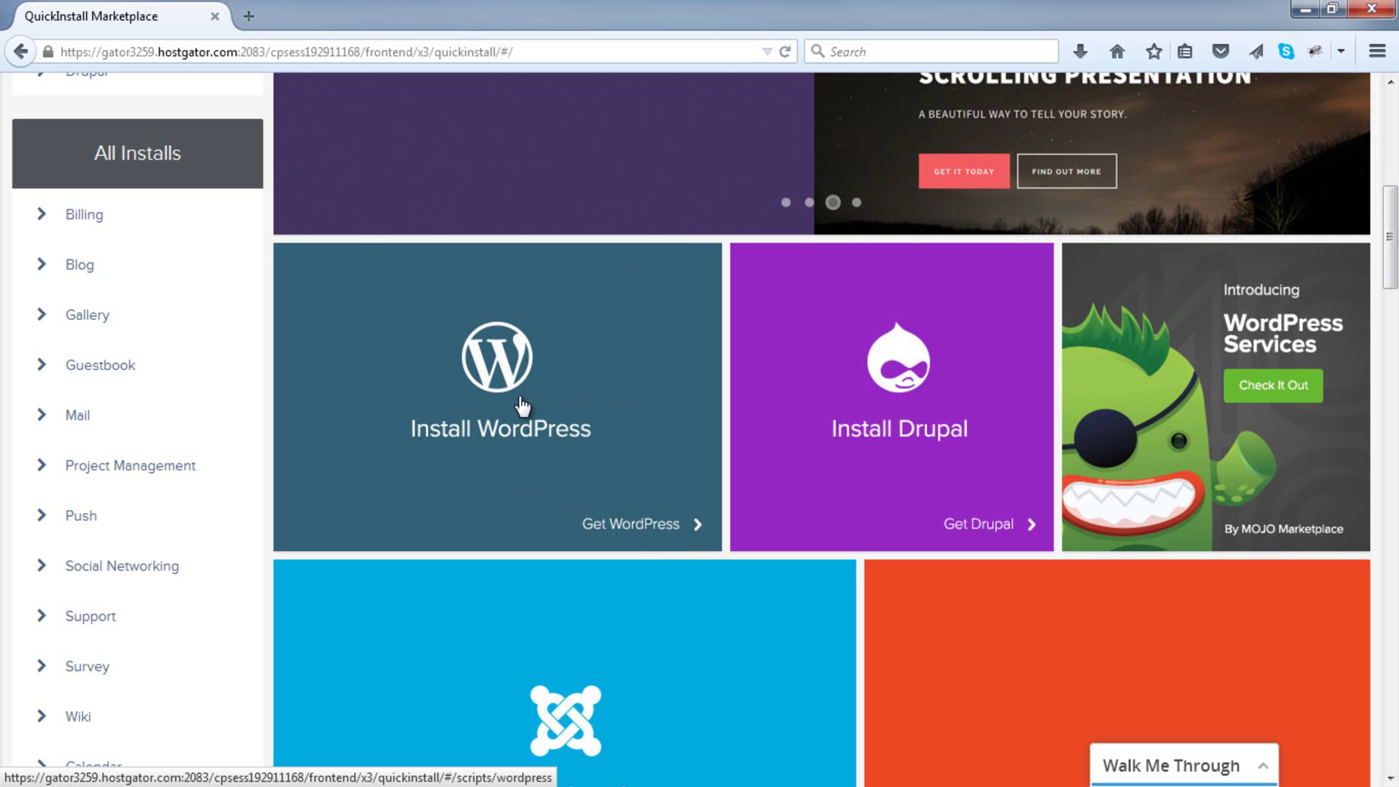
pyautogui.scroll(6, 447, 407)
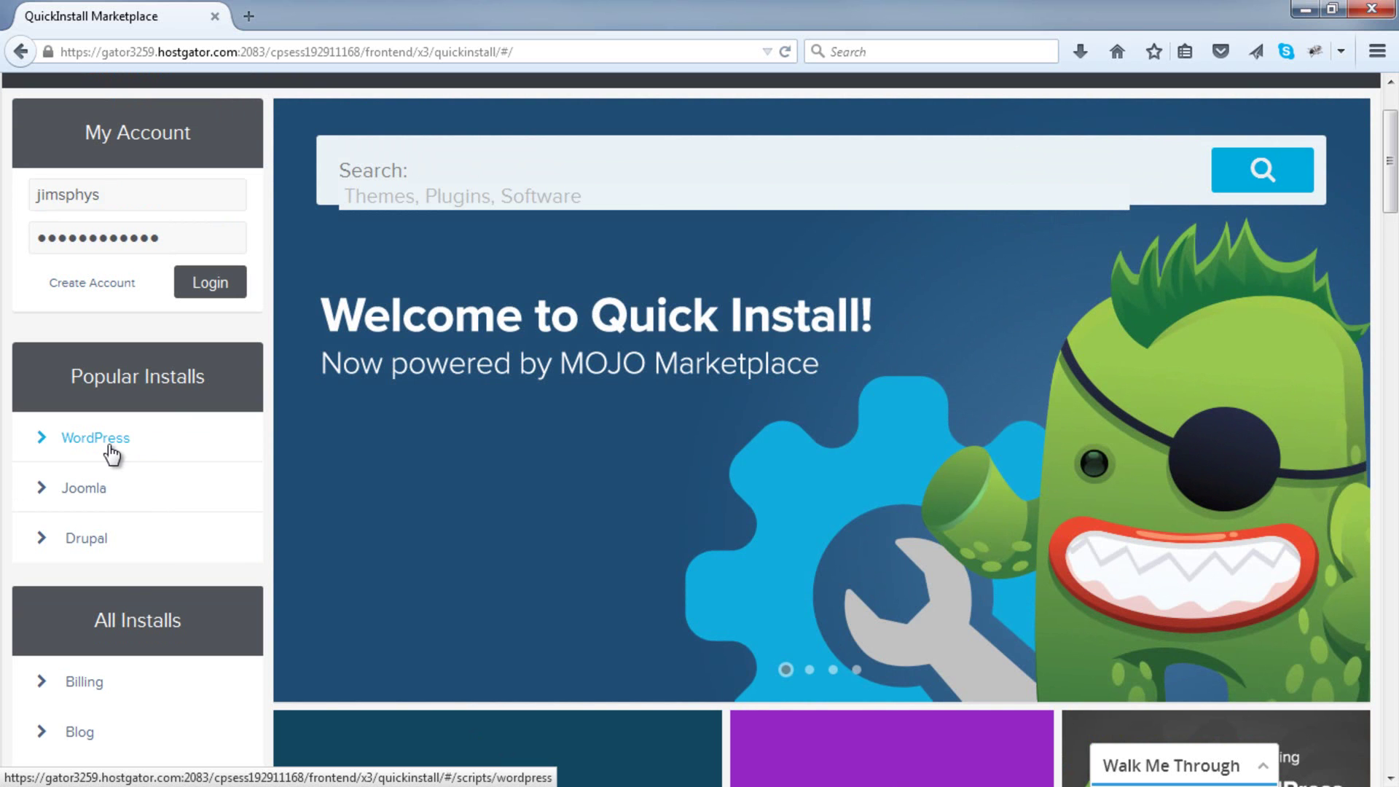
pyautogui.click(109, 446)
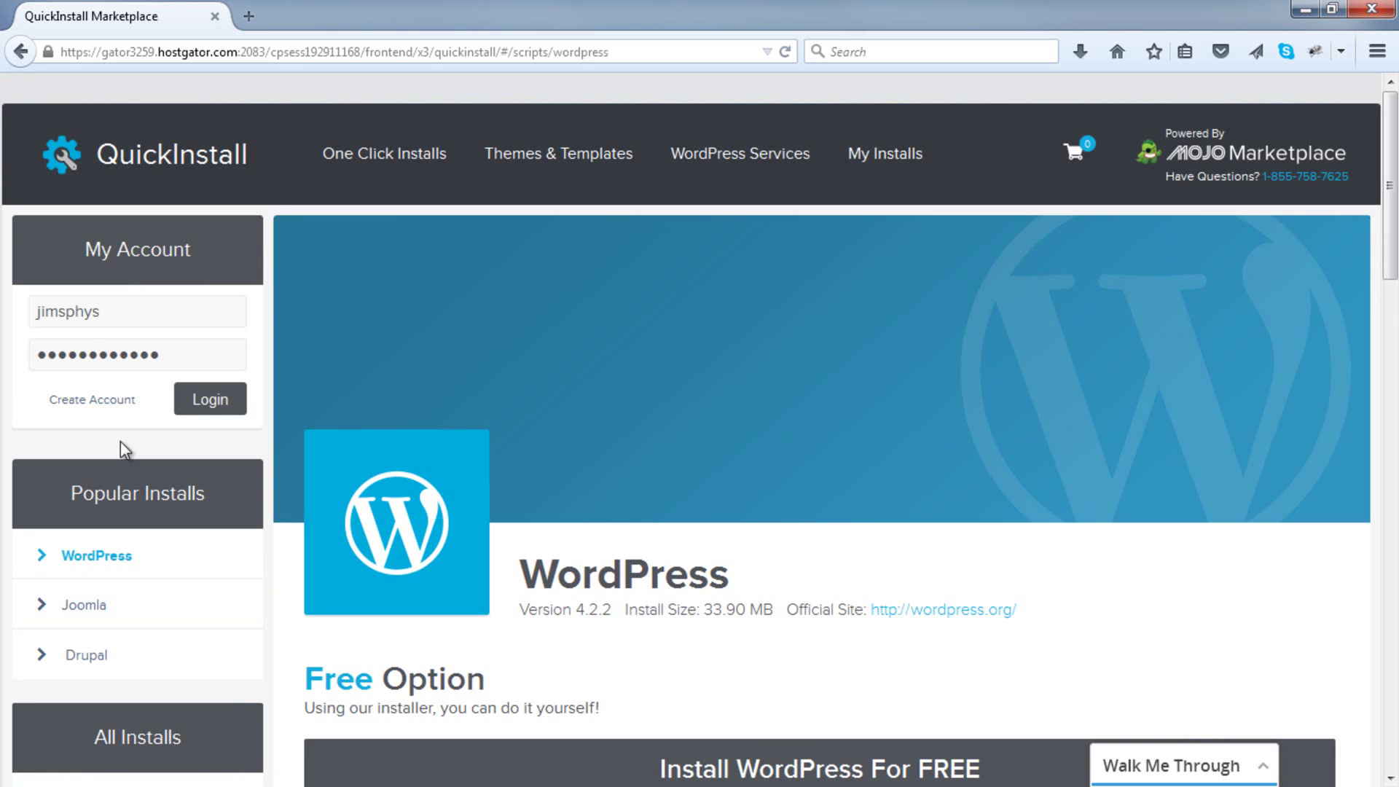
pyautogui.scroll(-9, 654, 350)
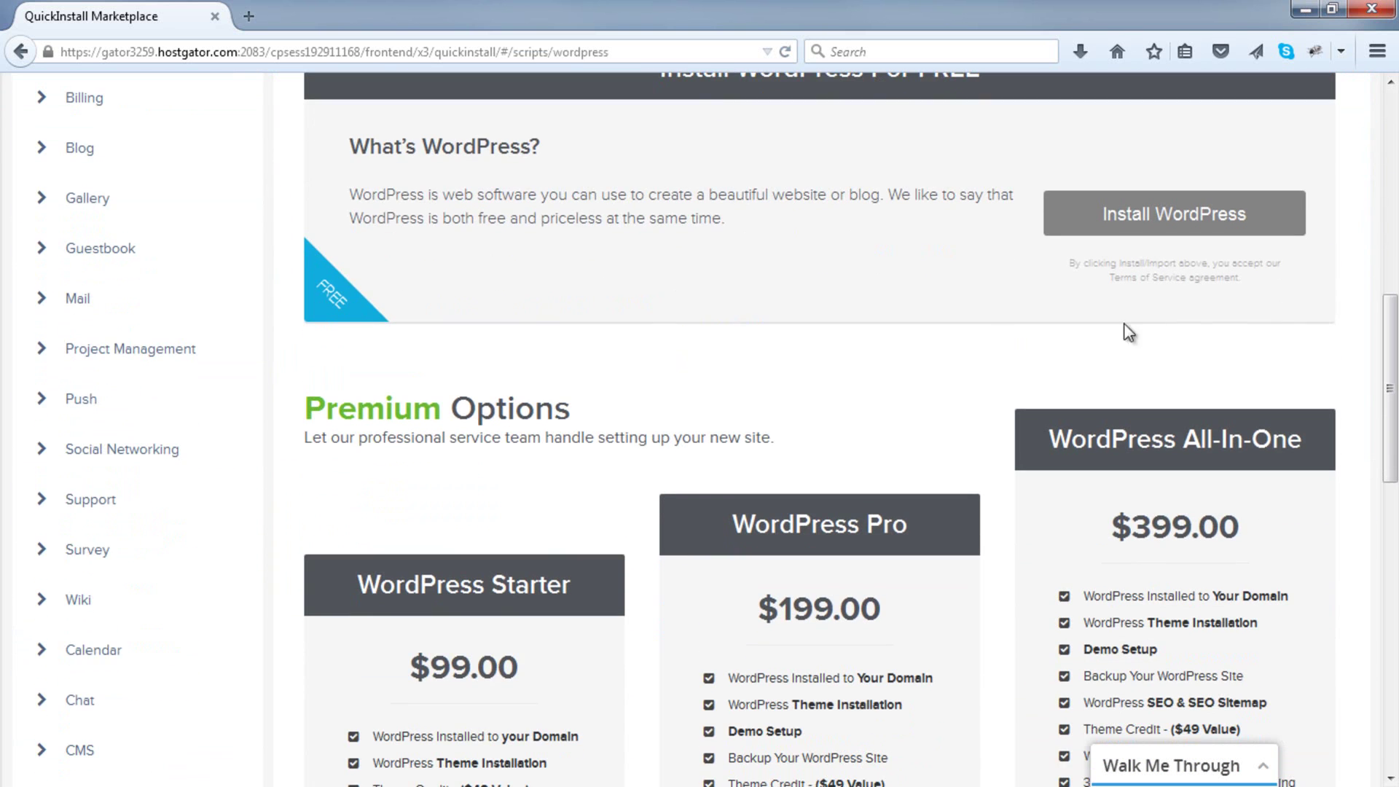
pyautogui.scroll(-2, 1314, 334)
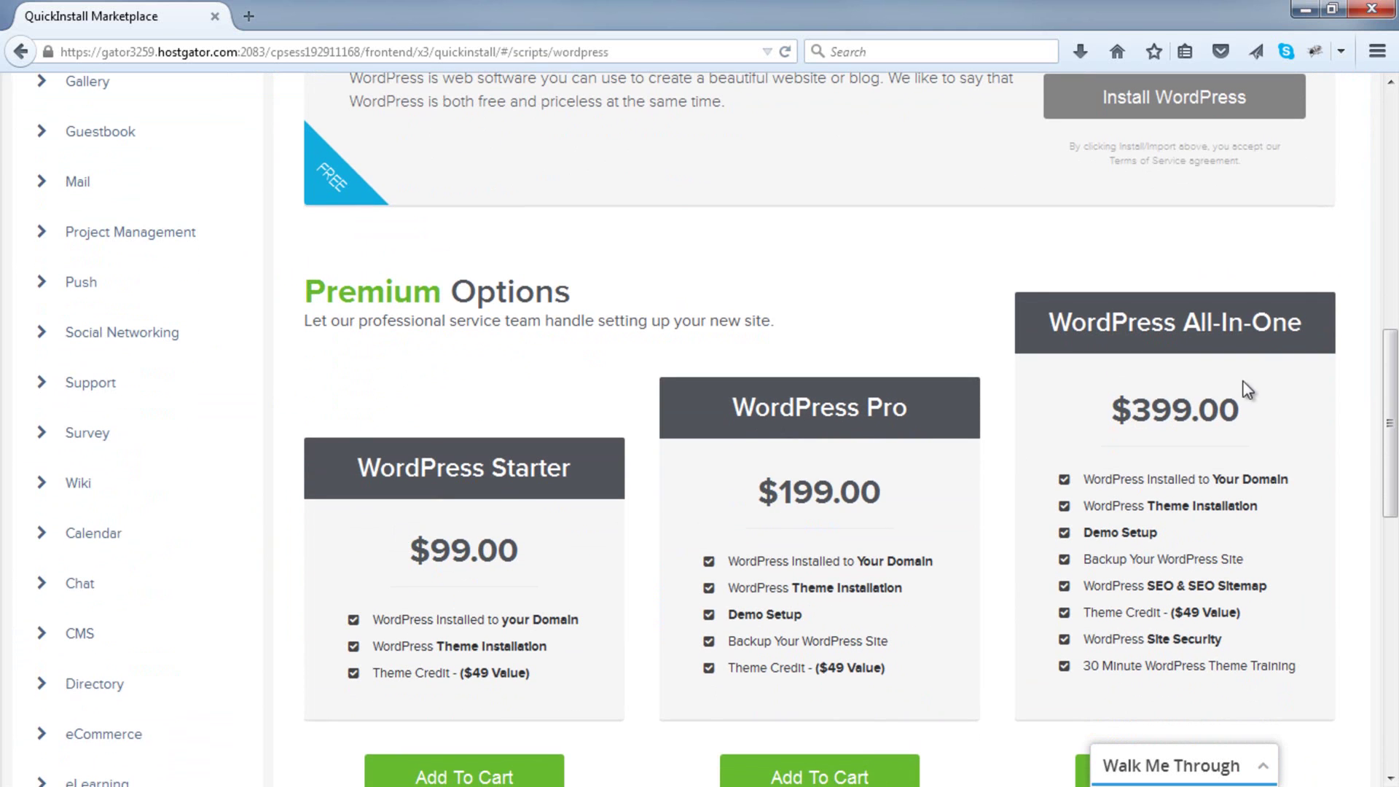
pyautogui.scroll(6, 1238, 385)
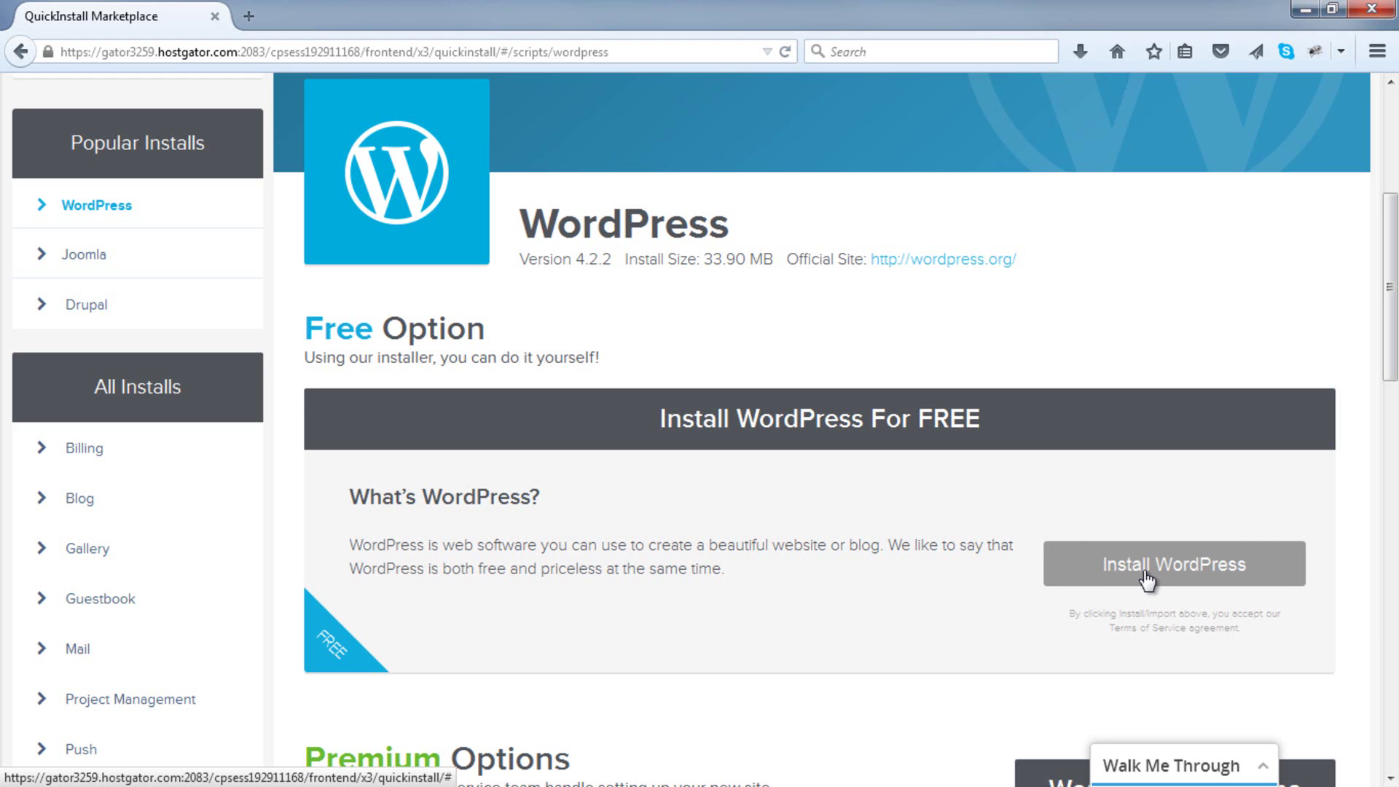
# Step: Start the free WordPress install for demo.jimsphysio.com, leaving the install path empty
pyautogui.click(1146, 577)
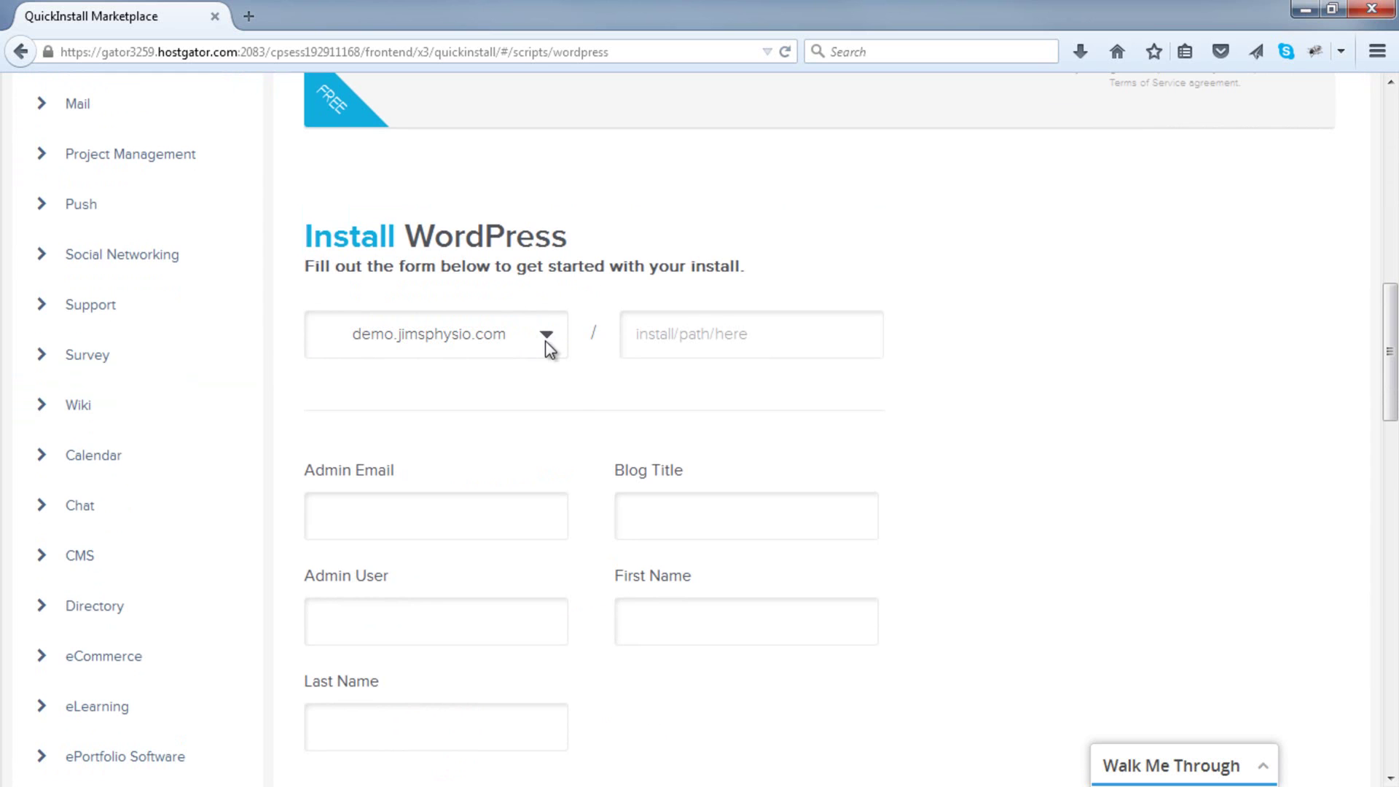
pyautogui.click(756, 332)
pyautogui.write('sdfsdf')
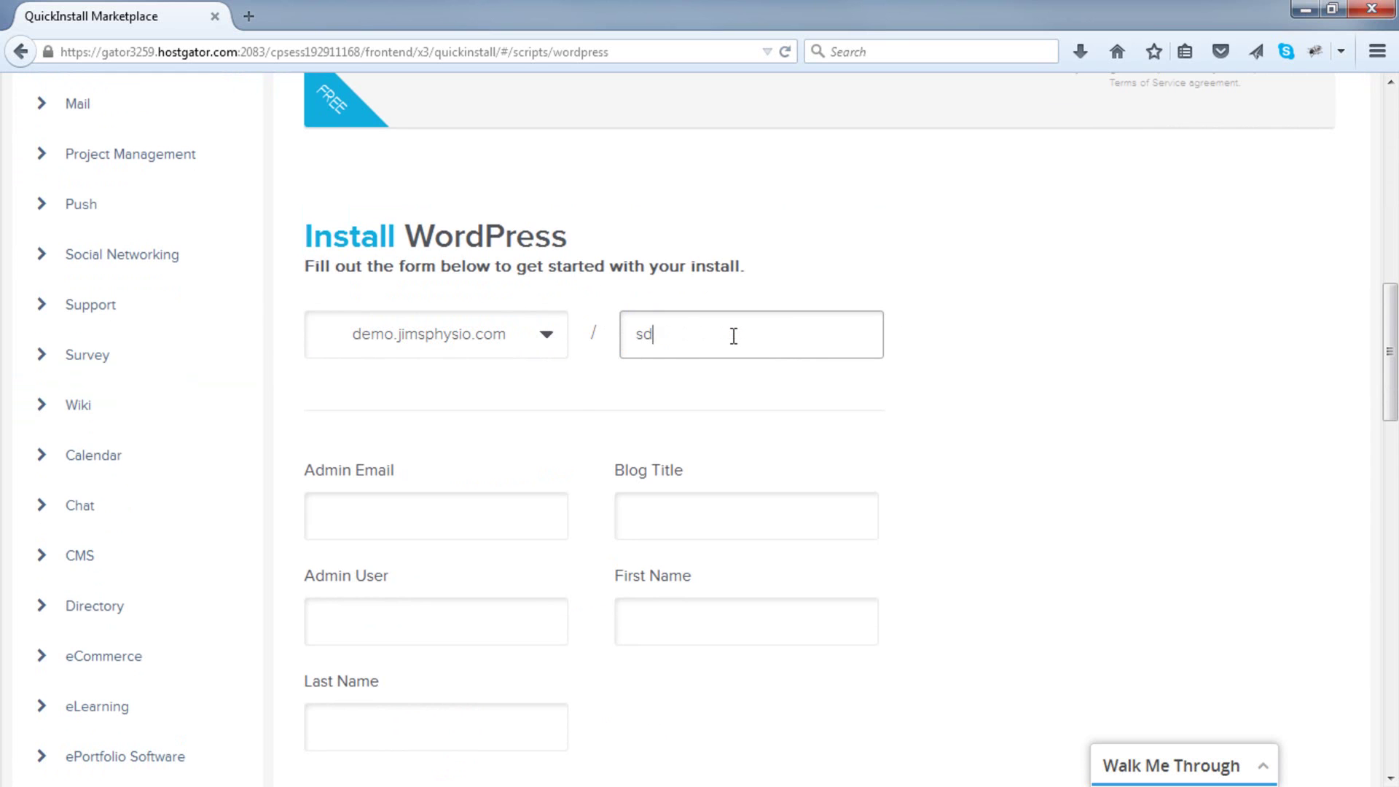
pyautogui.press('BackSpace')
pyautogui.press('BackSpace')
pyautogui.press('BackSpace')
pyautogui.press('BackSpace')
pyautogui.press('BackSpace')
pyautogui.press('BackSpace')
pyautogui.scroll(-2, 566, 403)
# Step: Enter the admin e-mail, blog title 'ABC Flooring Company' and admin user 'admin'
pyautogui.click(470, 405)
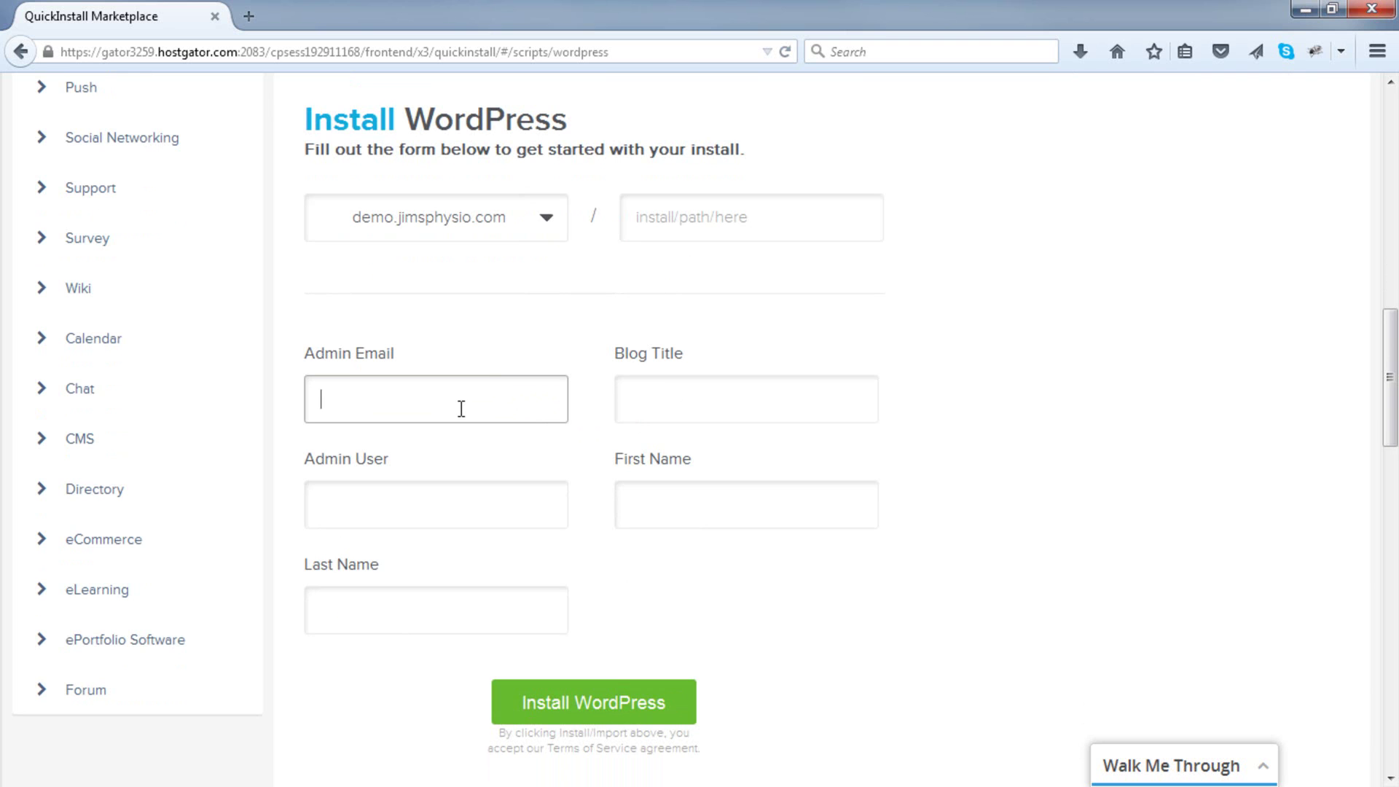
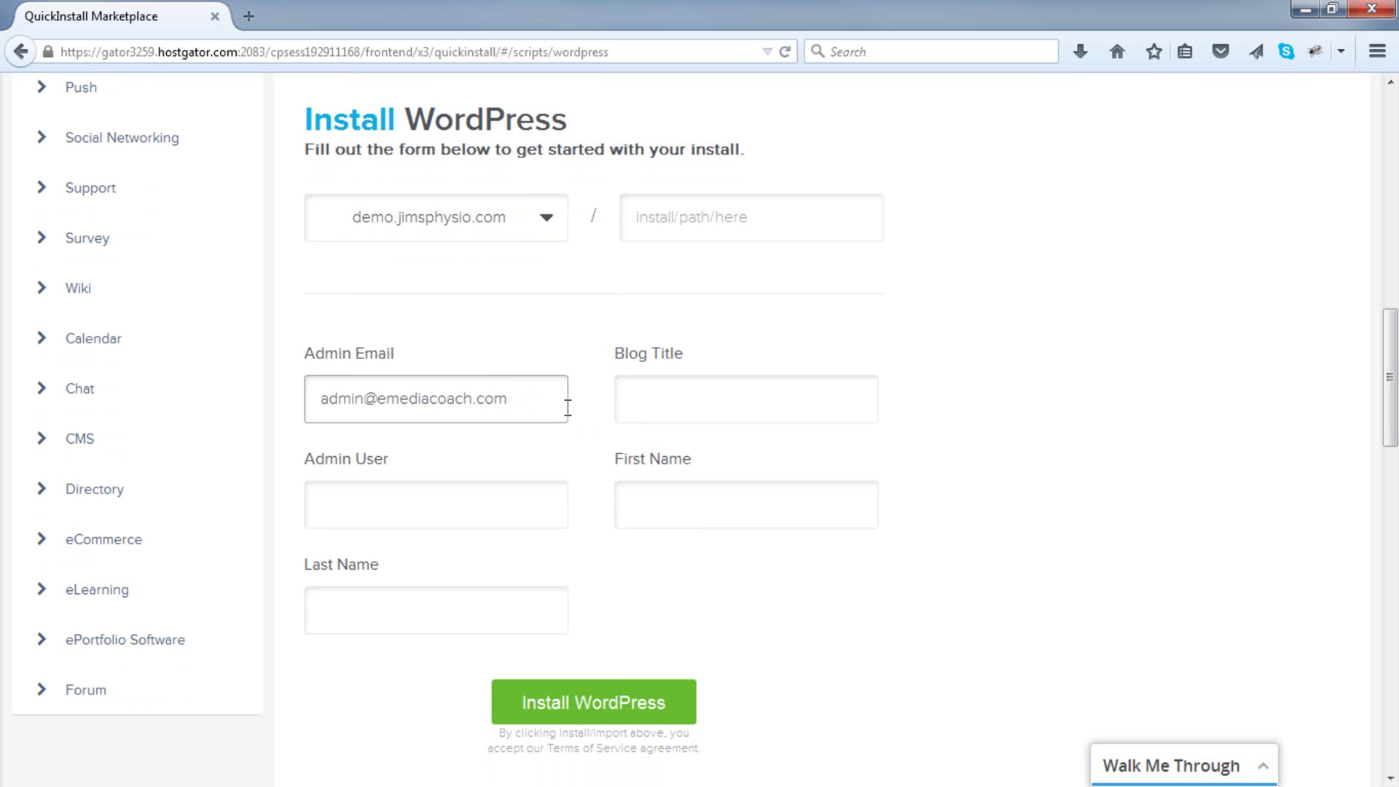
pyautogui.click(656, 407)
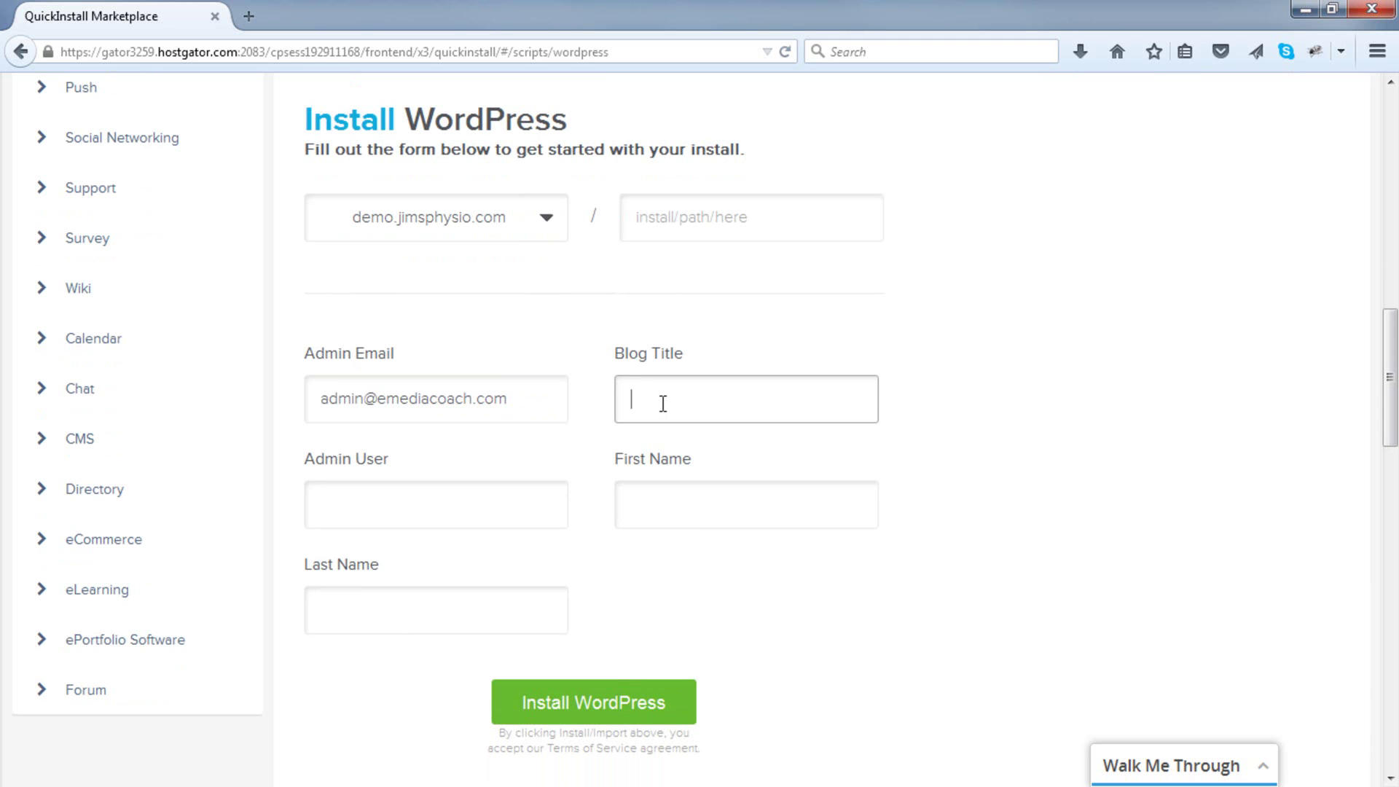
pyautogui.write('ABC Flooring Company')
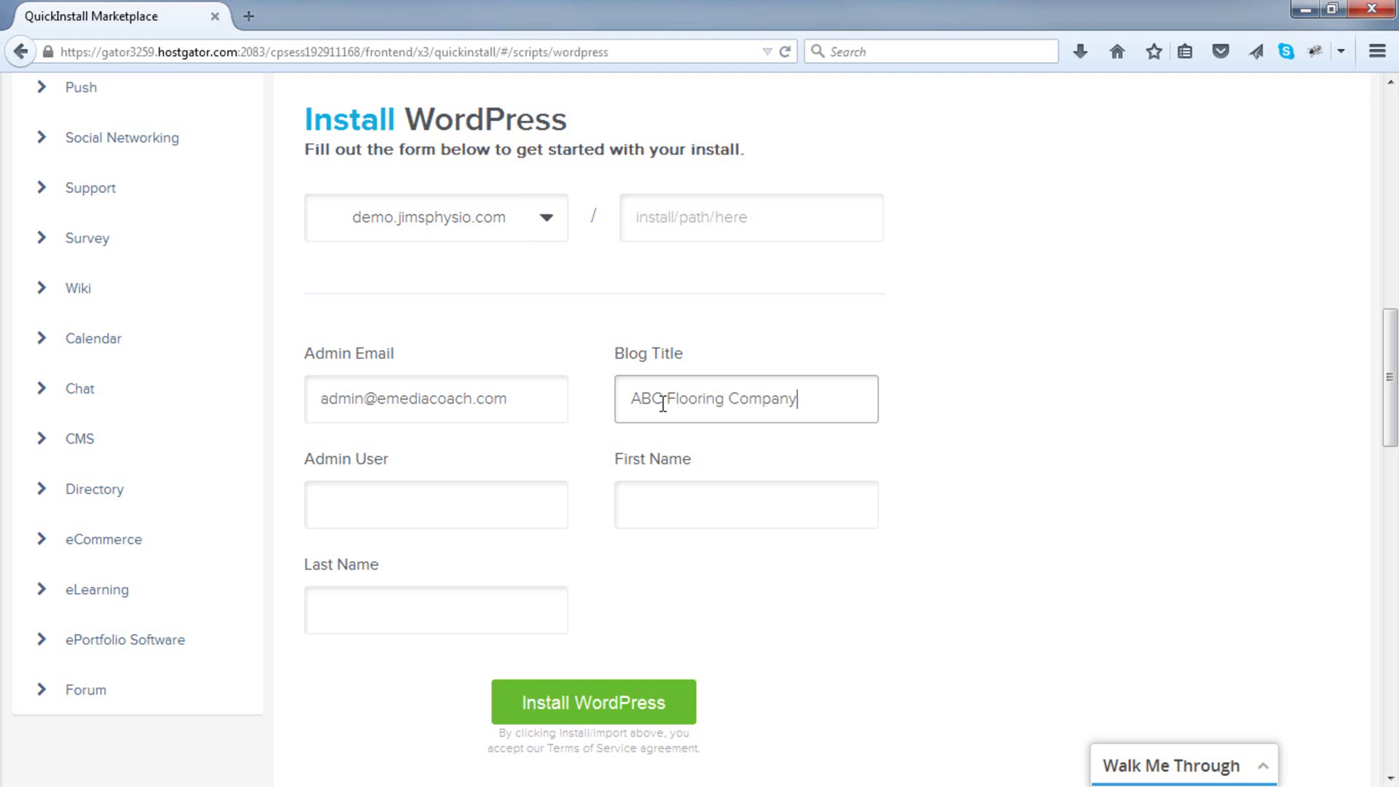
pyautogui.click(434, 514)
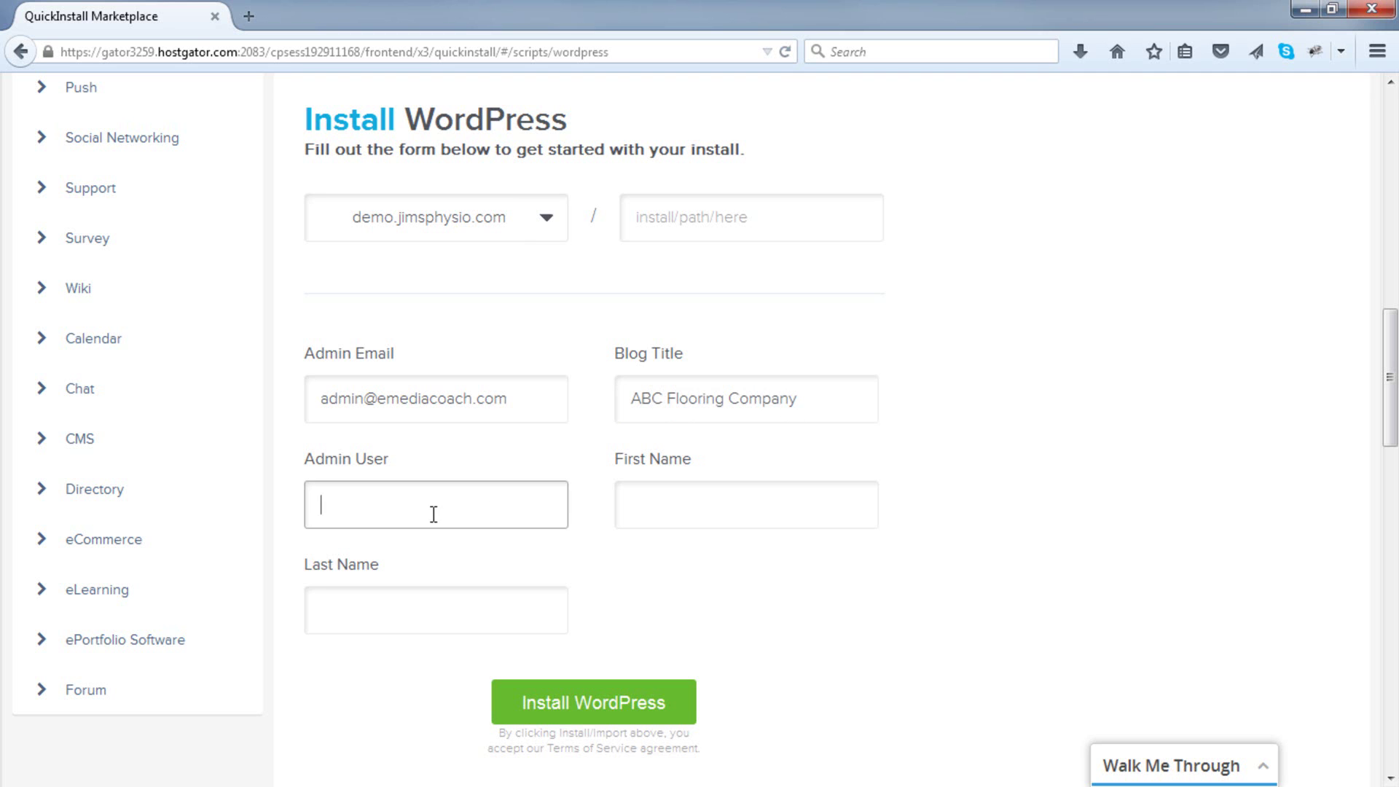
pyautogui.write('admin')
# Step: Set the first name to 'First' and last name to 'Name'
pyautogui.click(667, 506)
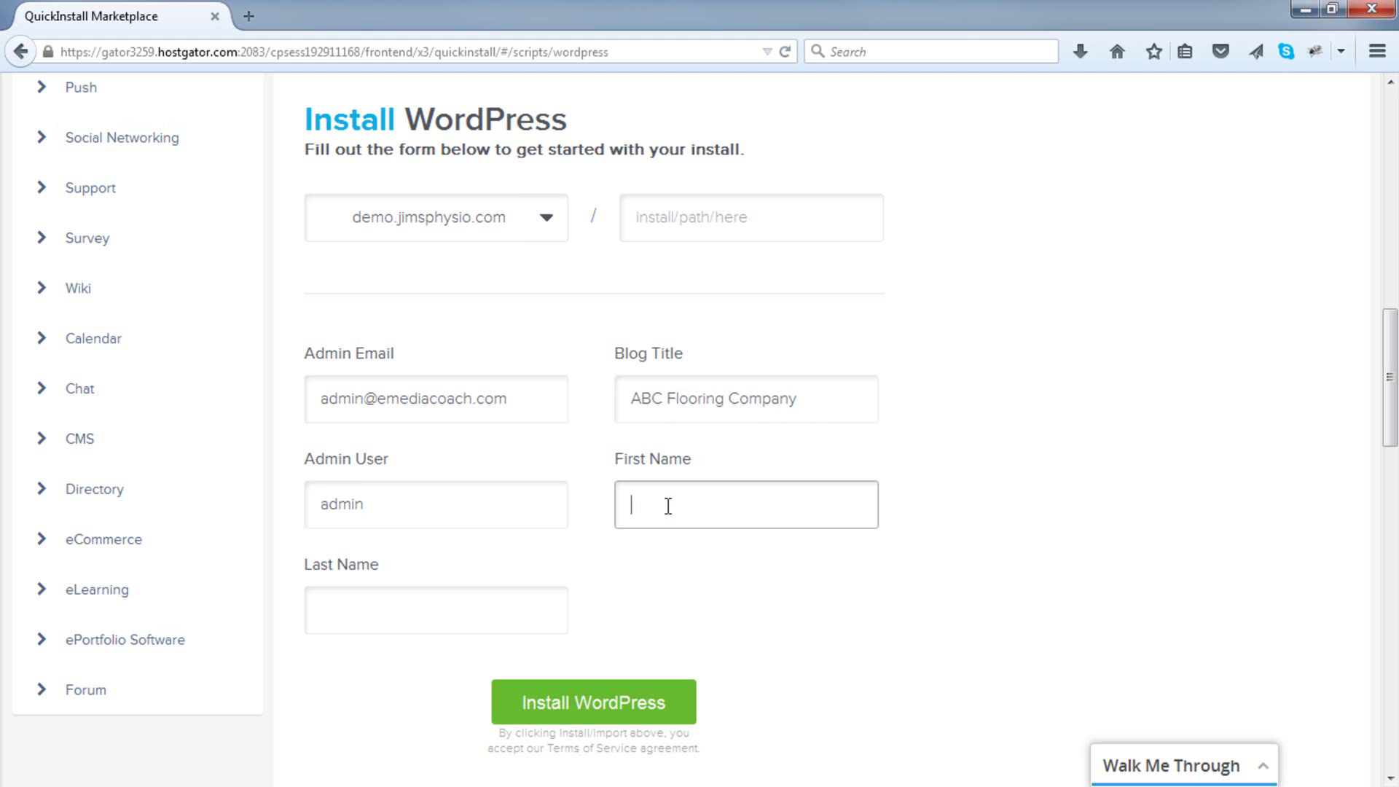
pyautogui.write('First')
pyautogui.press('Tab')
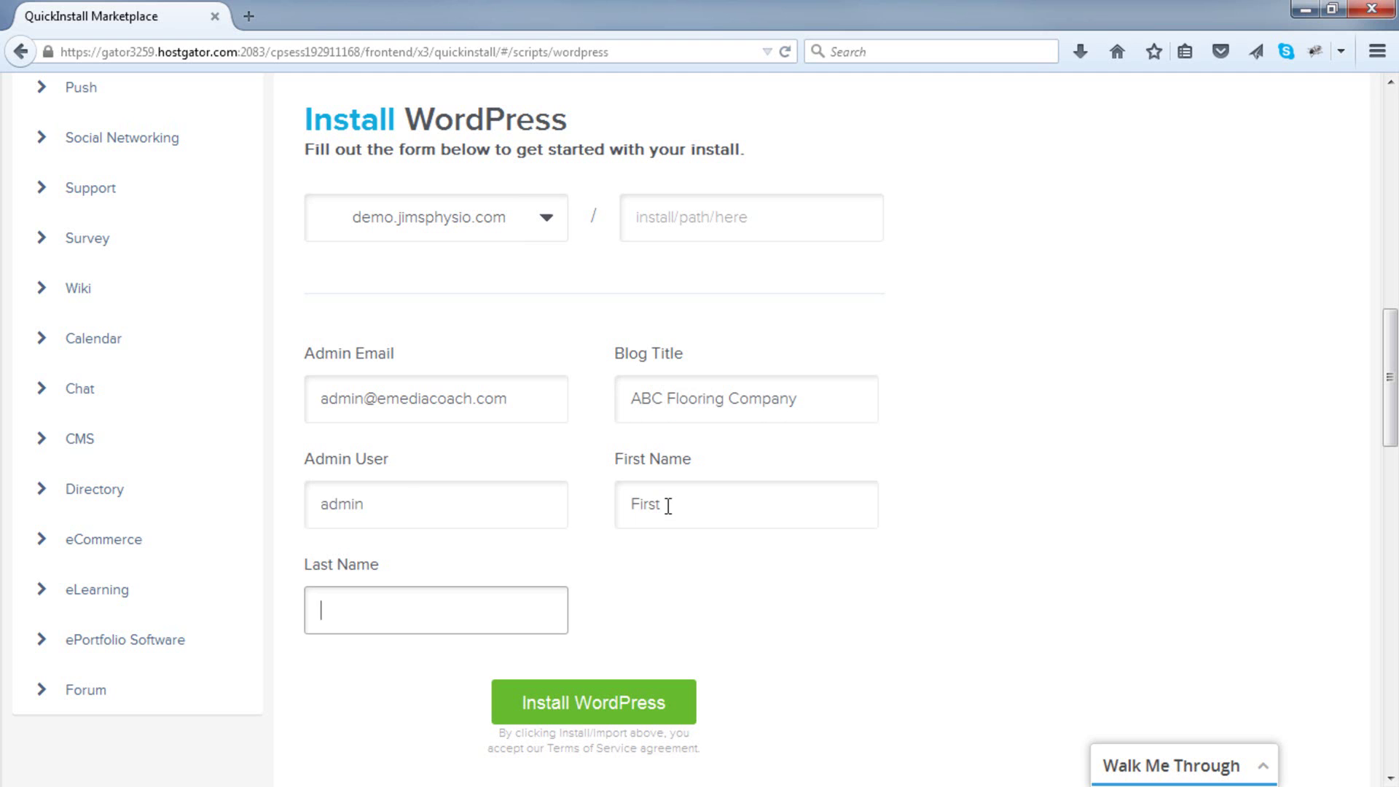
pyautogui.write('Name')
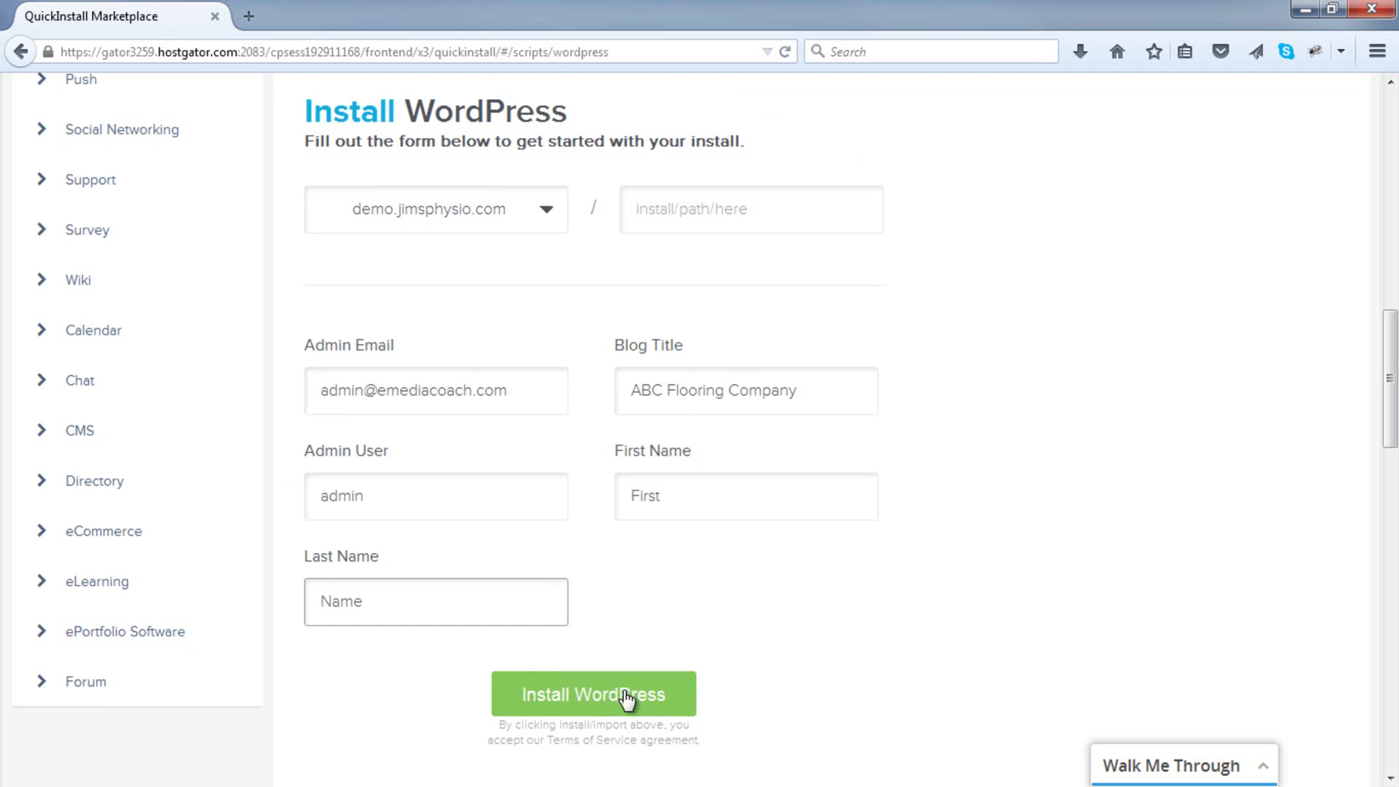
pyautogui.scroll(-3, 627, 696)
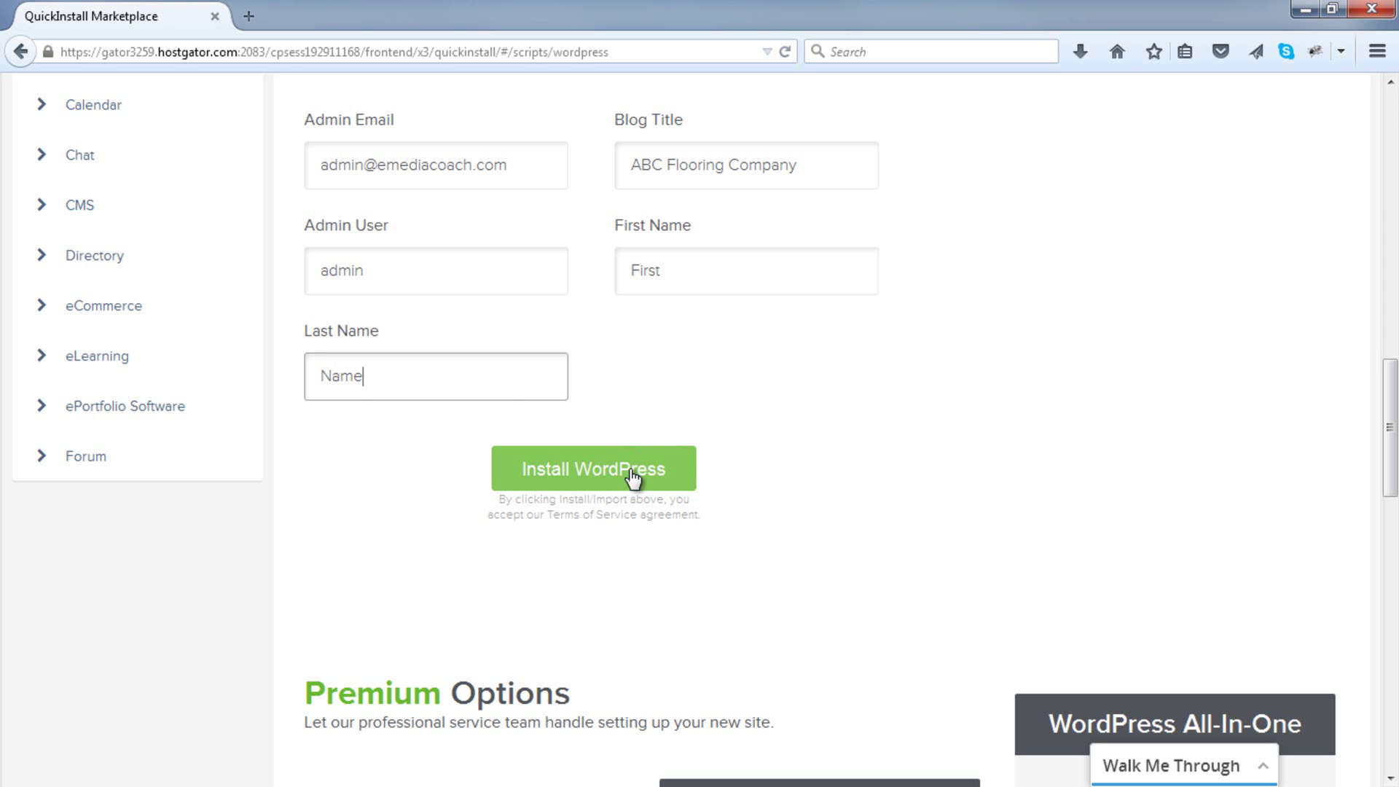
# Step: Install WordPress and reveal the admin URL, username and generated password
pyautogui.click(631, 473)
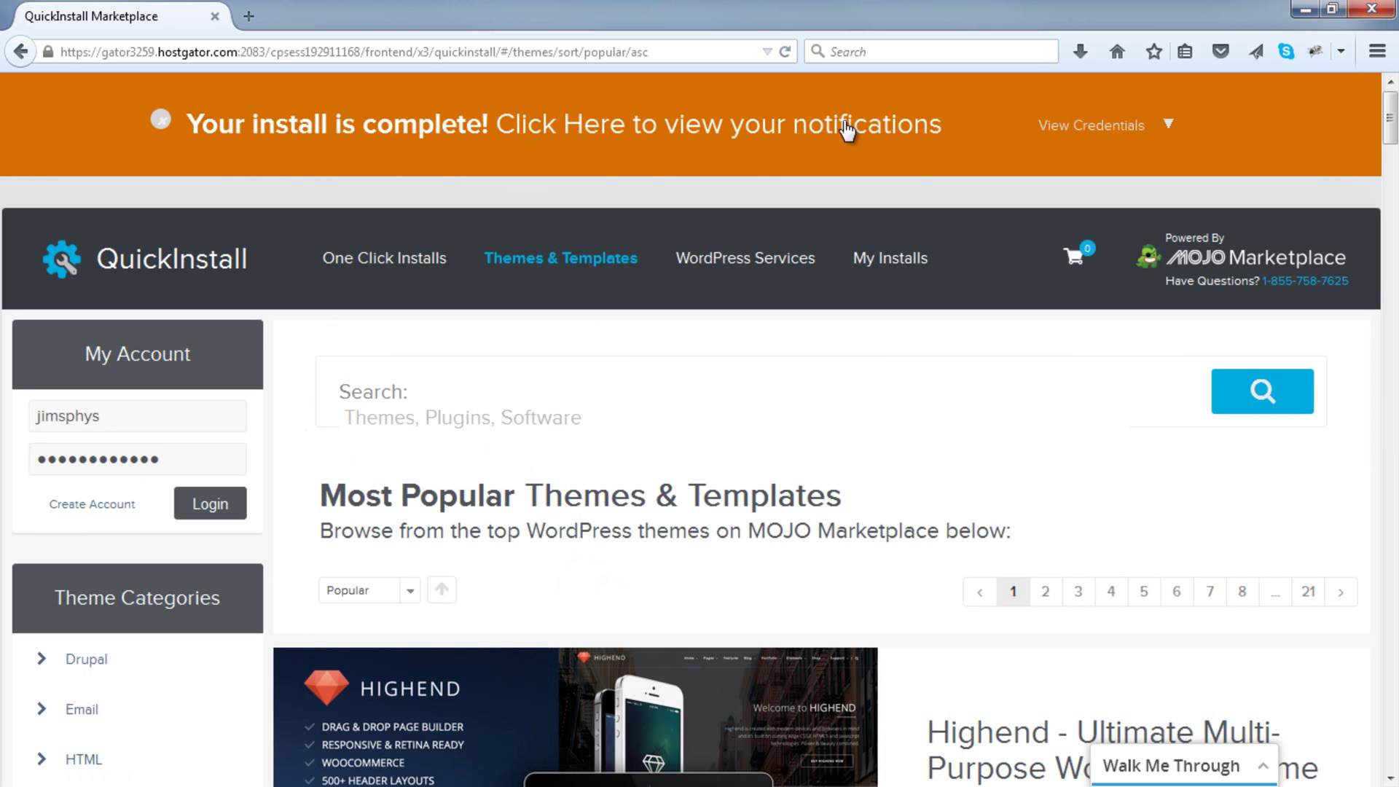
pyautogui.click(1166, 129)
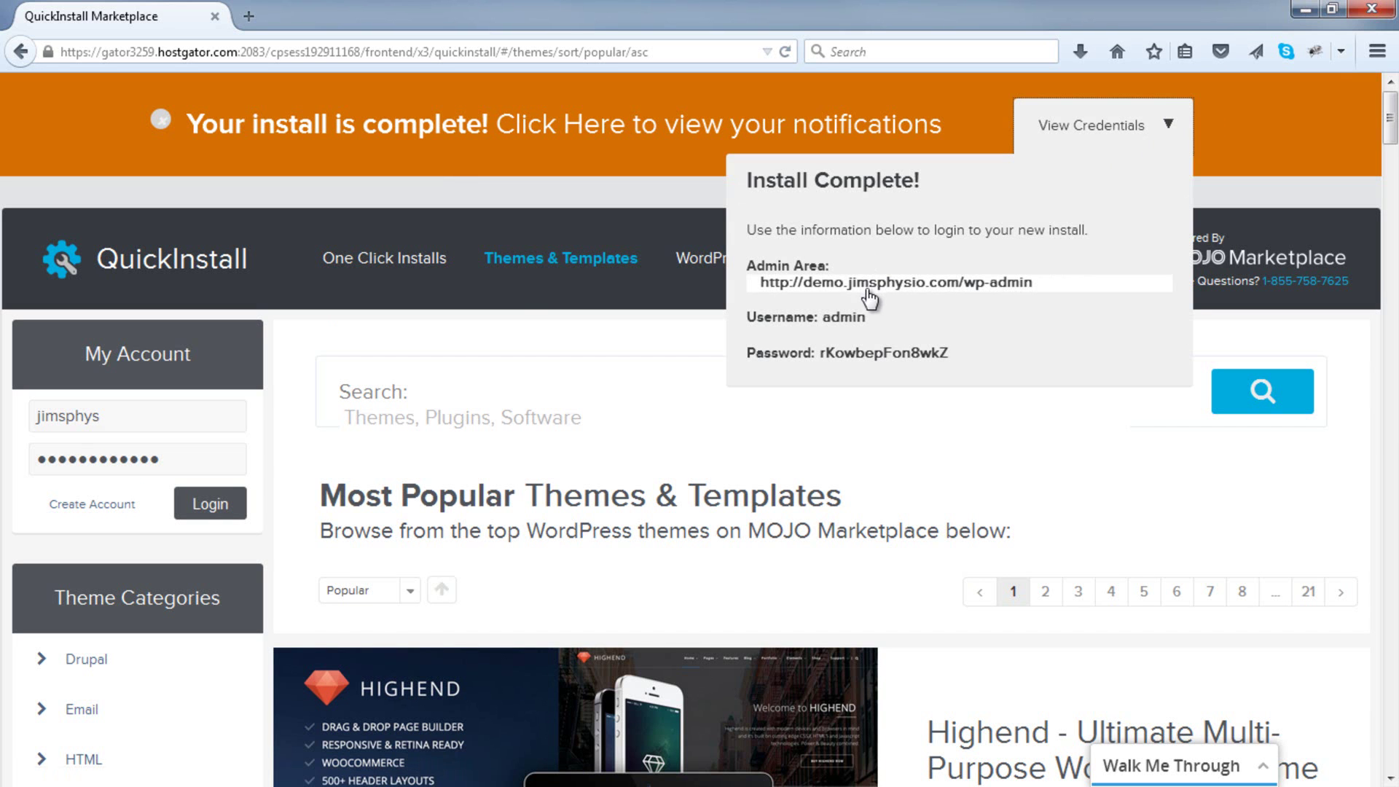